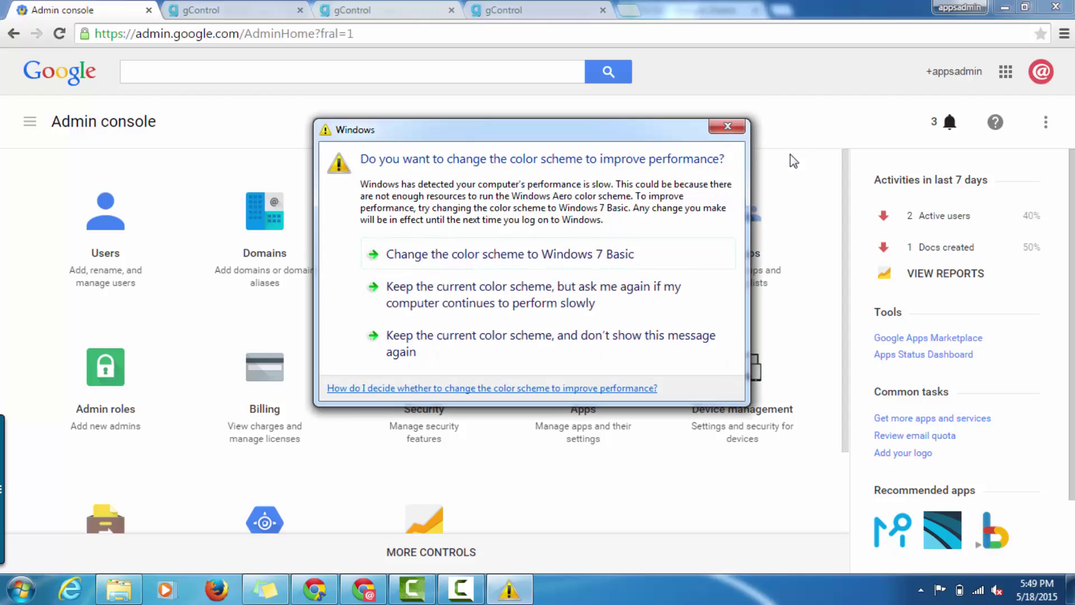
- Dismiss the Windows color scheme prompt and open CloudCodes gControl from the Google apps launcher
left_click(728, 127)
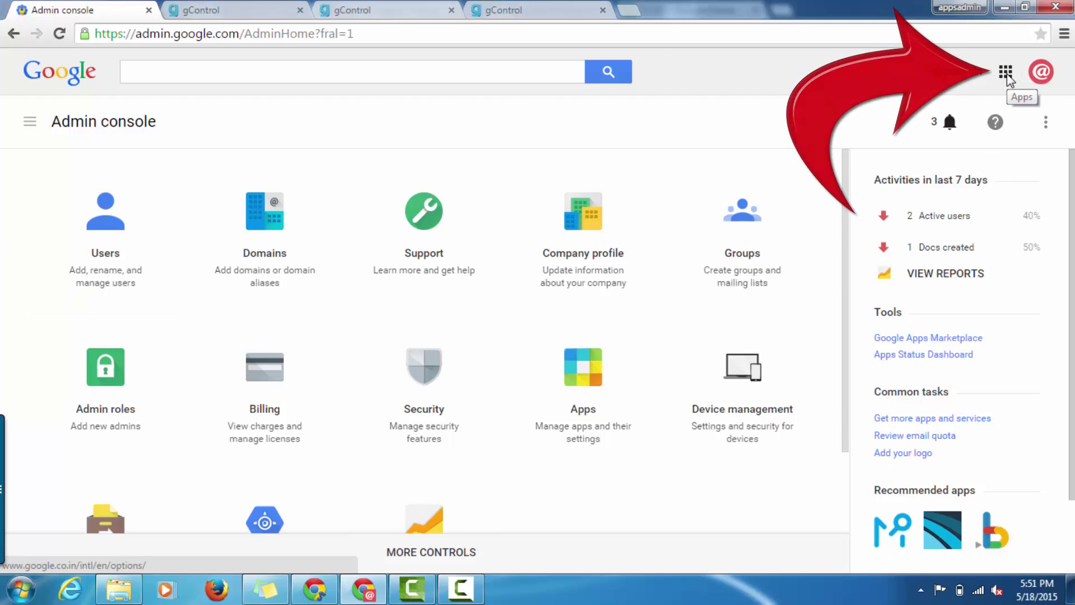
left_click(1006, 73)
left_click(926, 395)
scroll(930, 394, "down", 6)
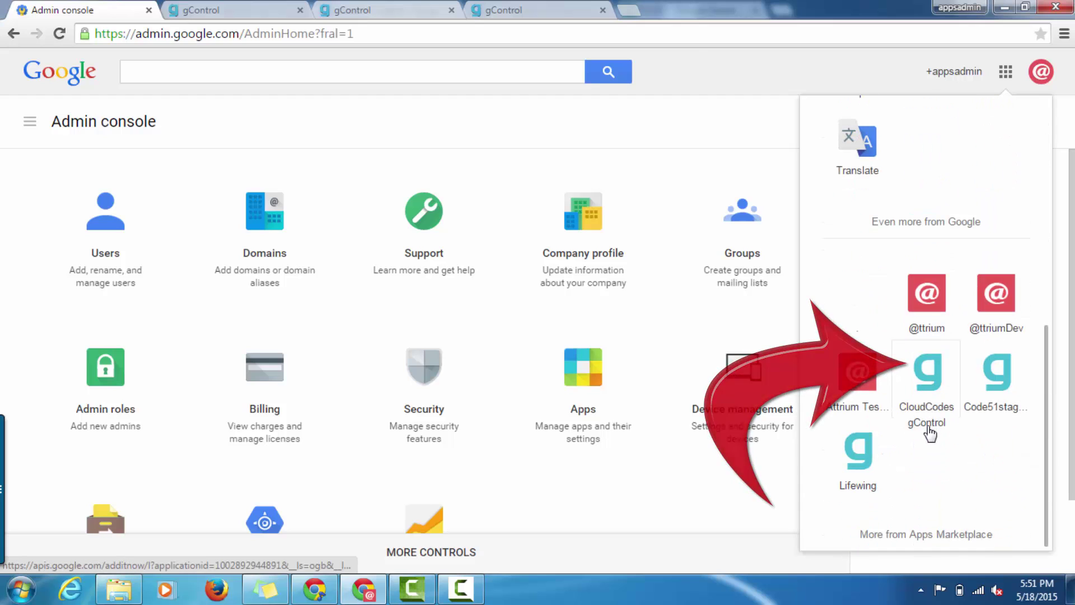
left_click(244, 8)
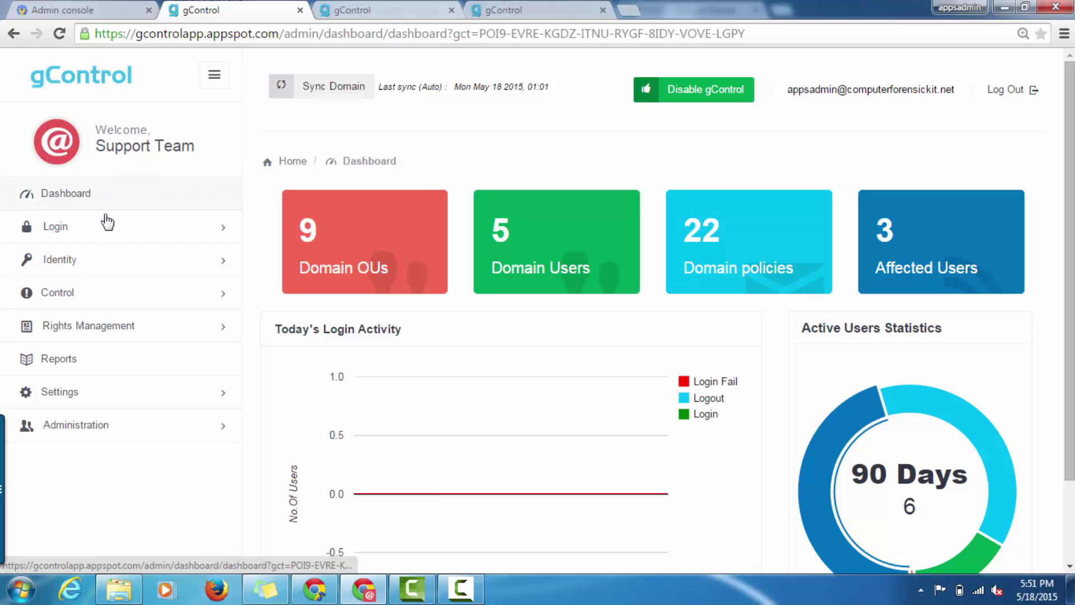
- Go to the Identity Directory page, open its Register AD view and dismiss the Windows color scheme prompt
left_click(99, 270)
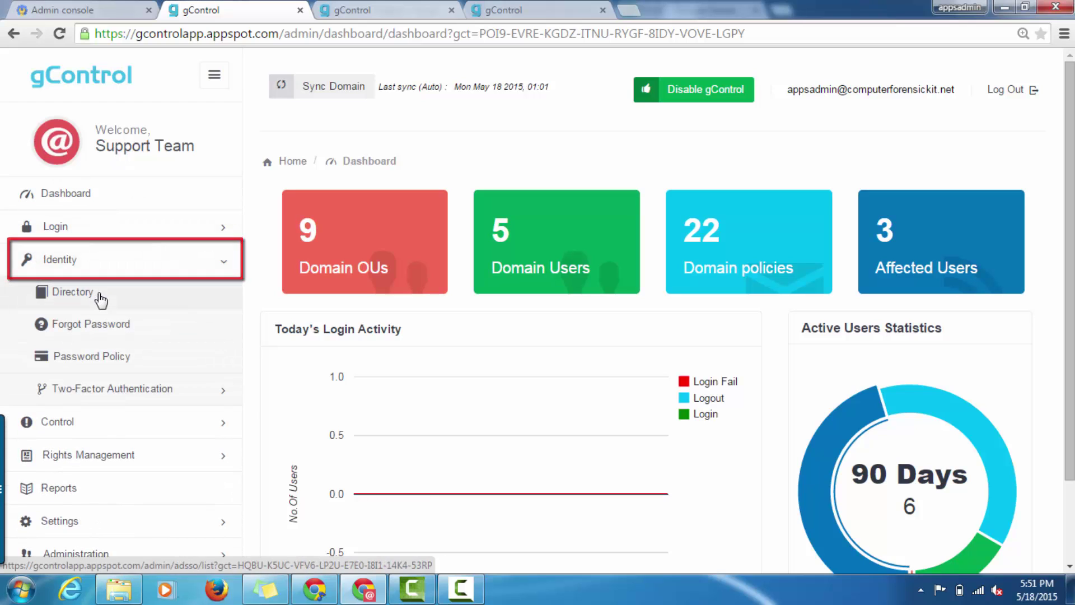
left_click(101, 300)
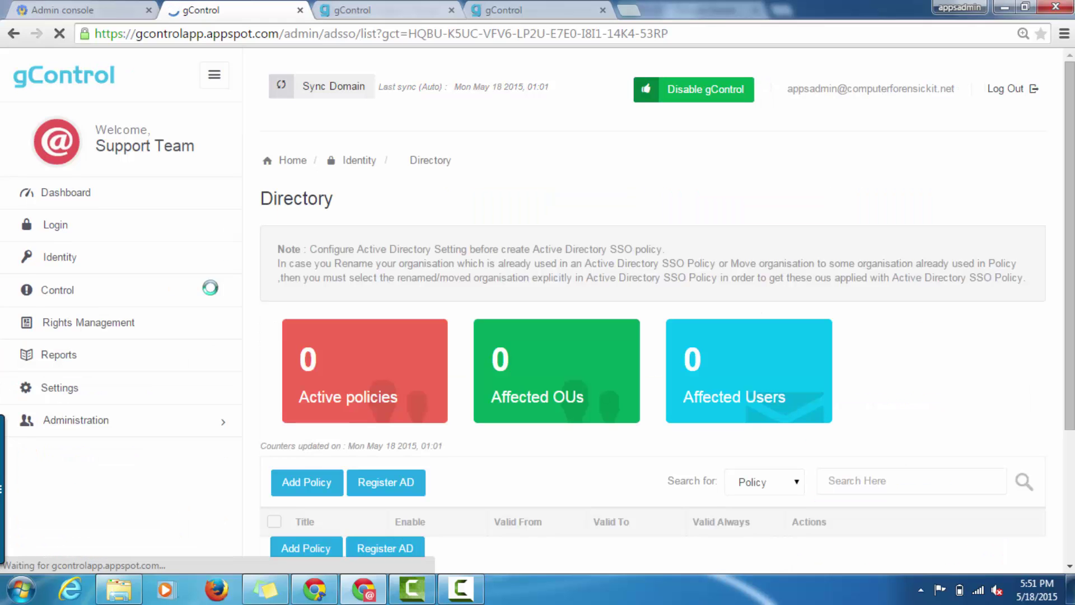
scroll(358, 277, "down", 2)
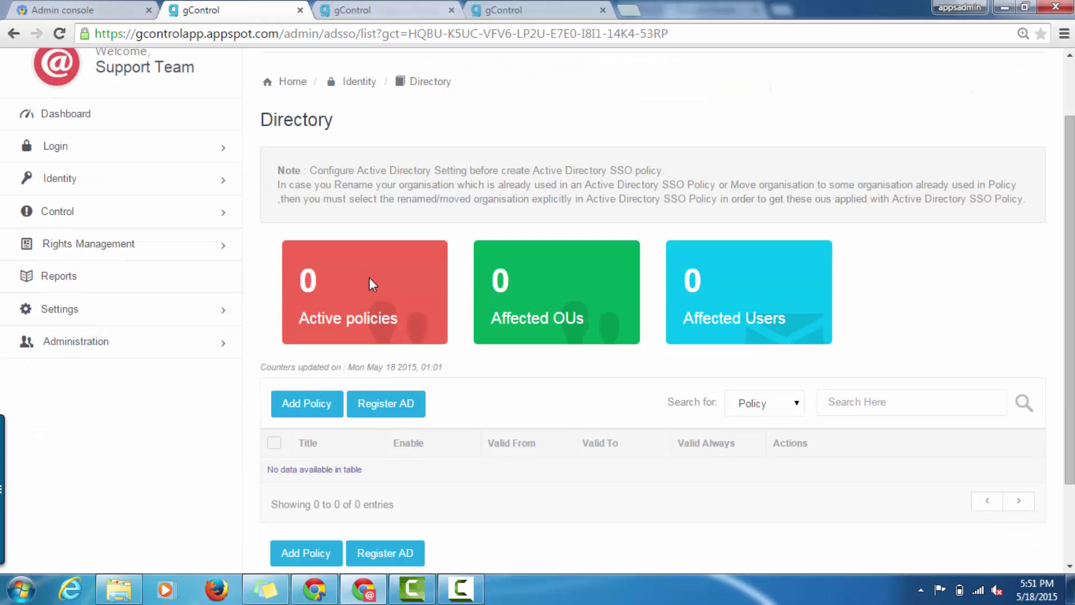
left_click(376, 414)
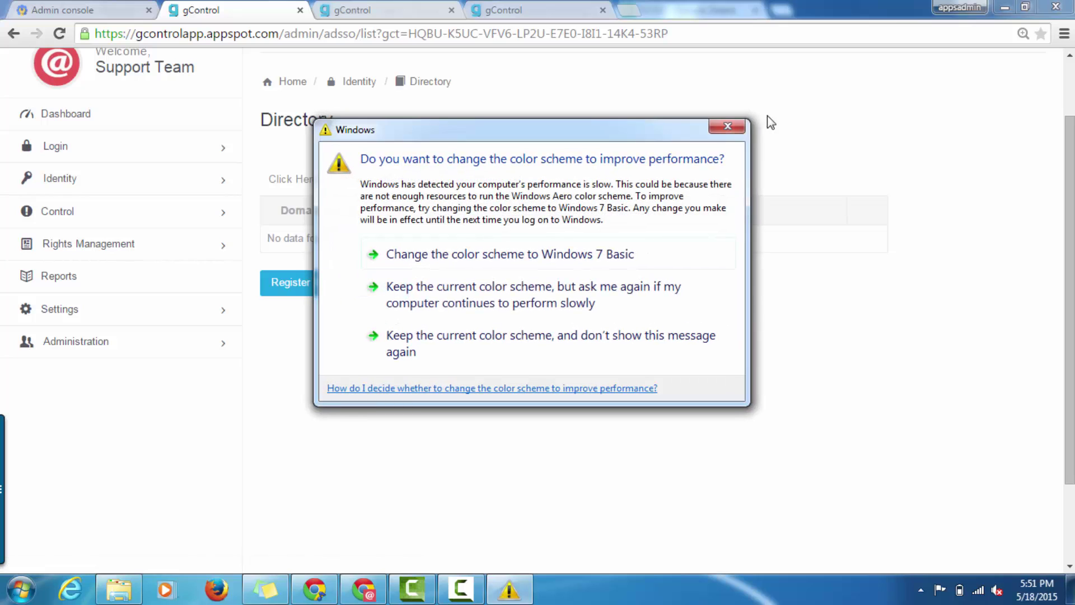
left_click(730, 126)
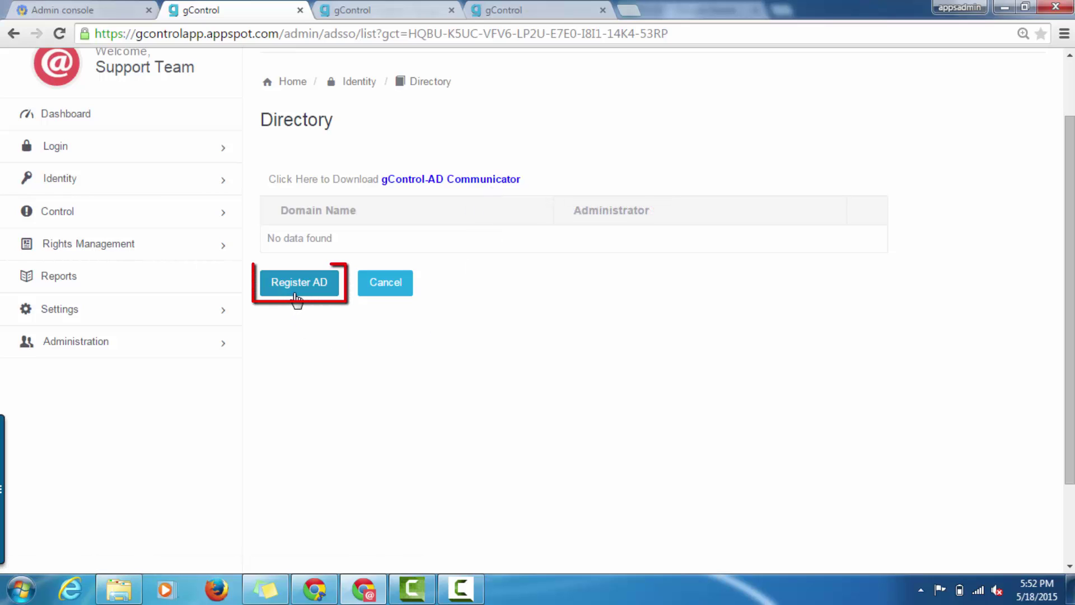
- Bring up the Active Directory registration form in the second gControl tab and review the OnPrimise Active Directory fields
left_click(406, 8)
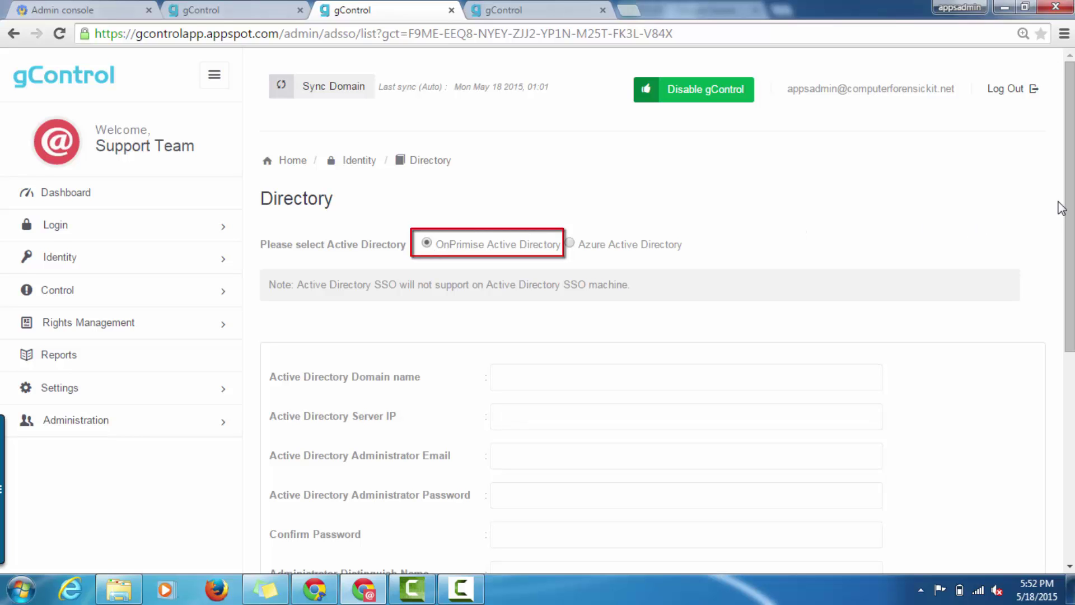
left_click_drag(1070, 208, 1070, 388)
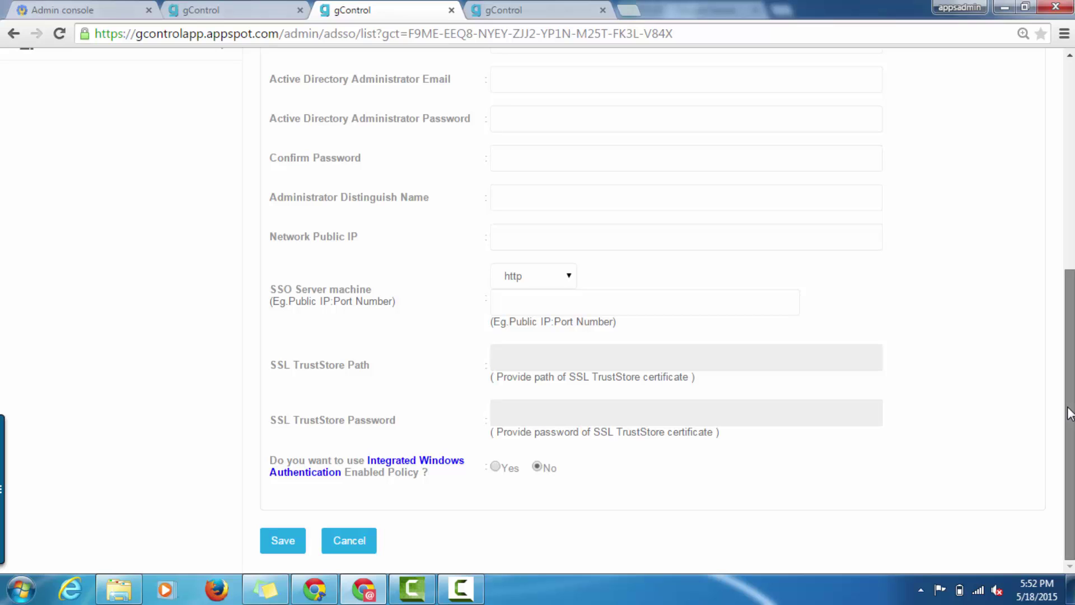
left_click_drag(1069, 414, 1049, 162)
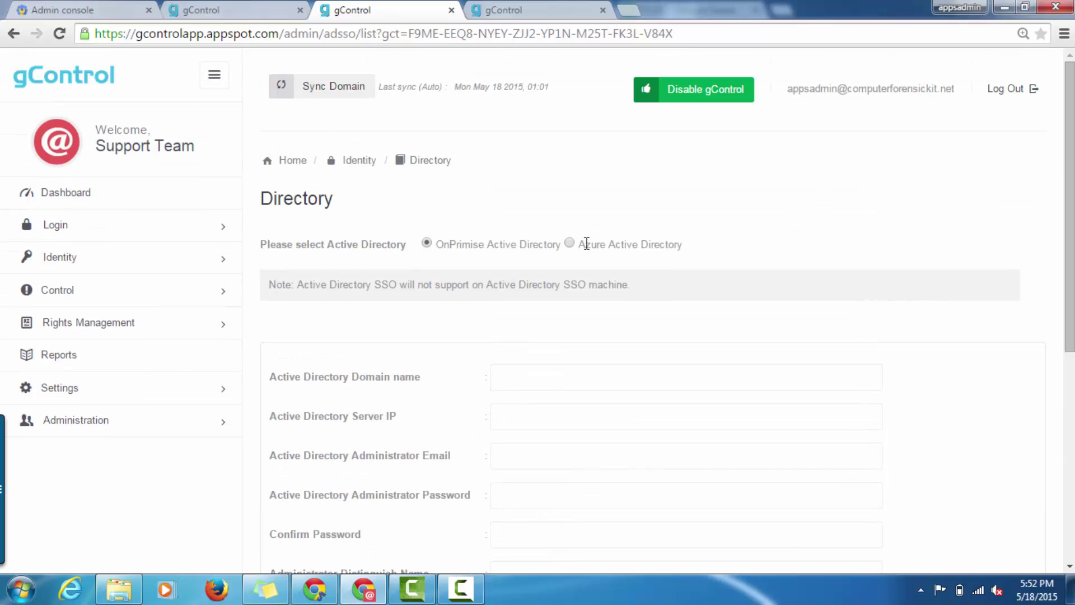
- Switch the registration form to Azure Active Directory and review its configuration instructions and fields
left_click(569, 242)
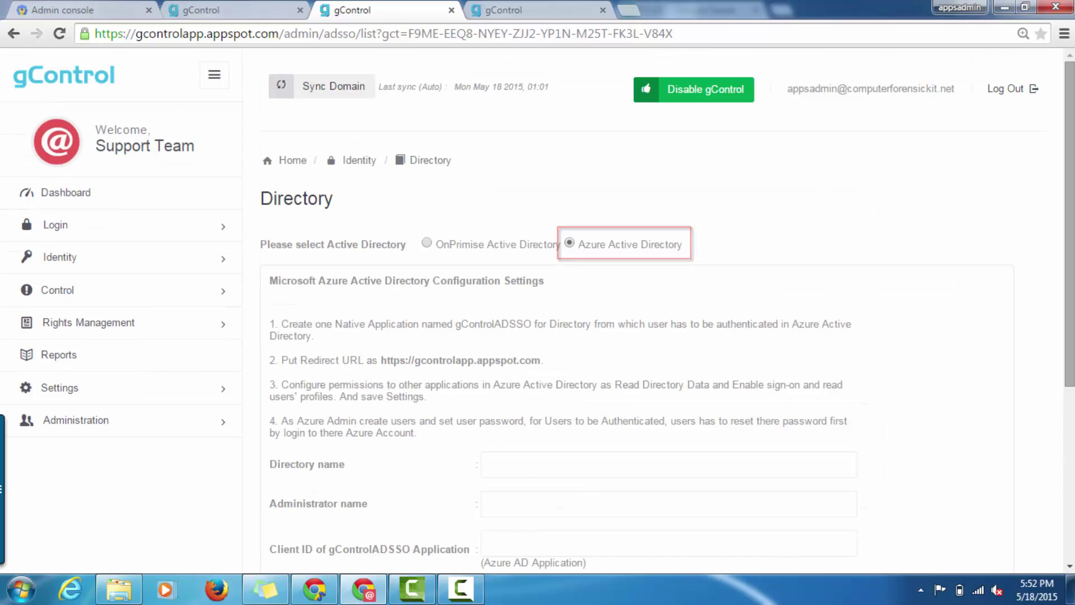
left_click_drag(1070, 224, 1070, 397)
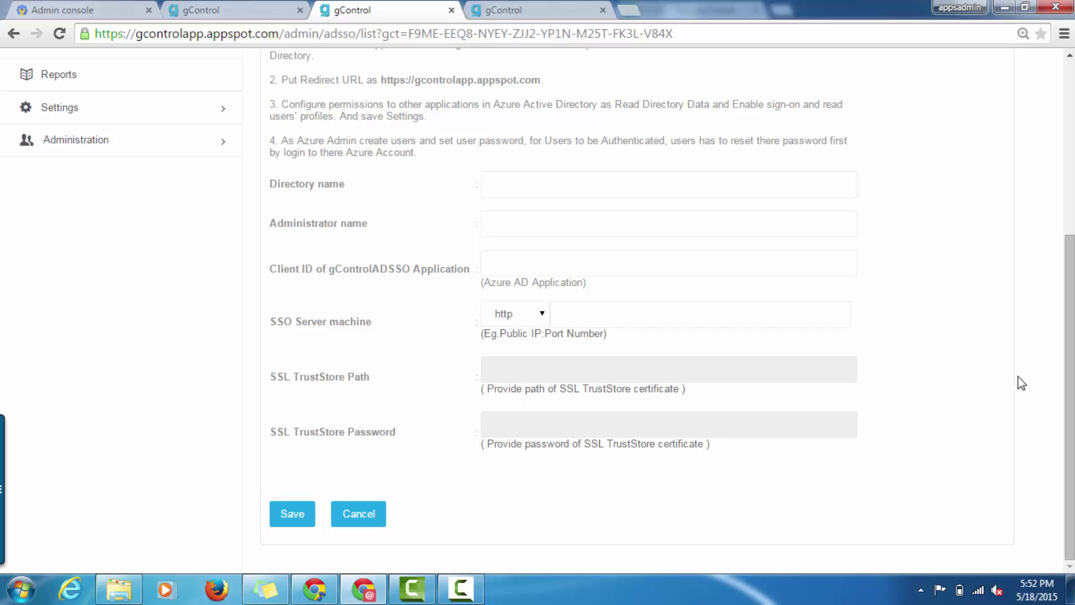
left_click_drag(1067, 392, 1072, 111)
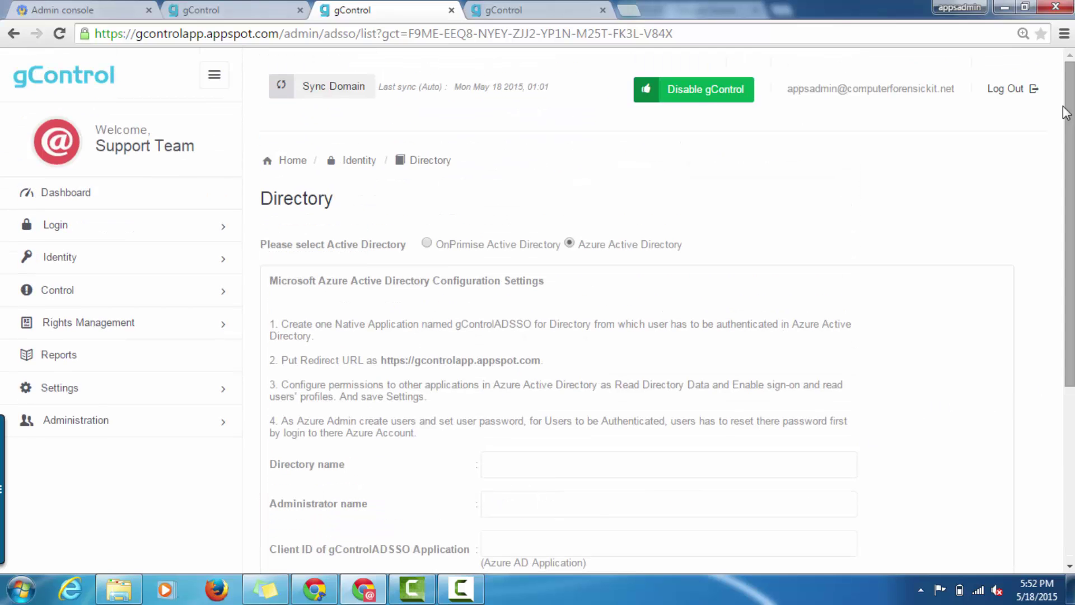
- Return to the Identity Directory page, then bring up the "Active Directory Authentication for account dept" policy form in the third gControl tab
left_click(125, 259)
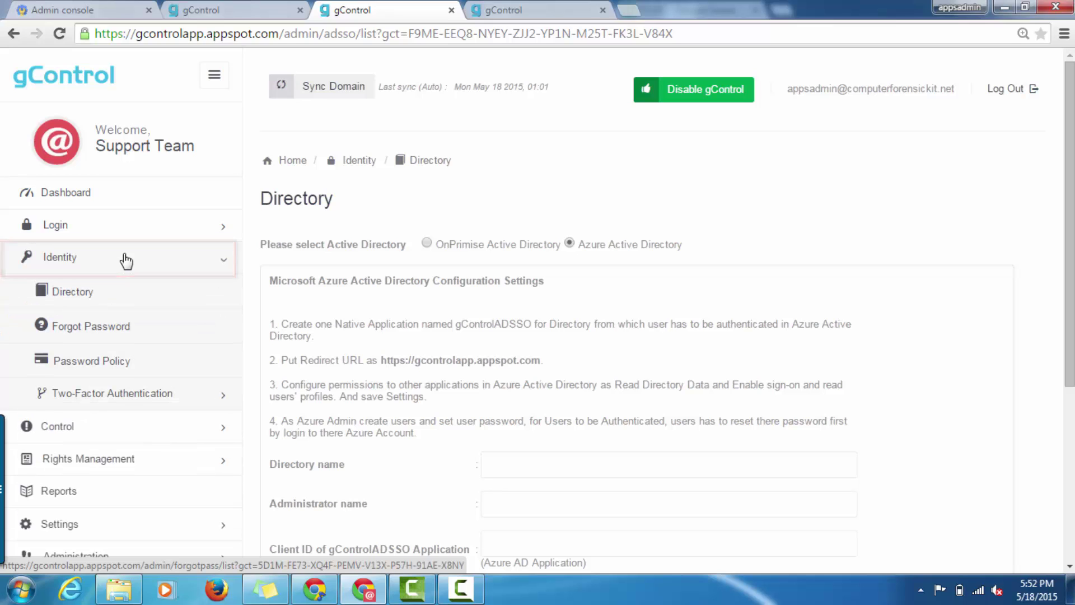
left_click(100, 301)
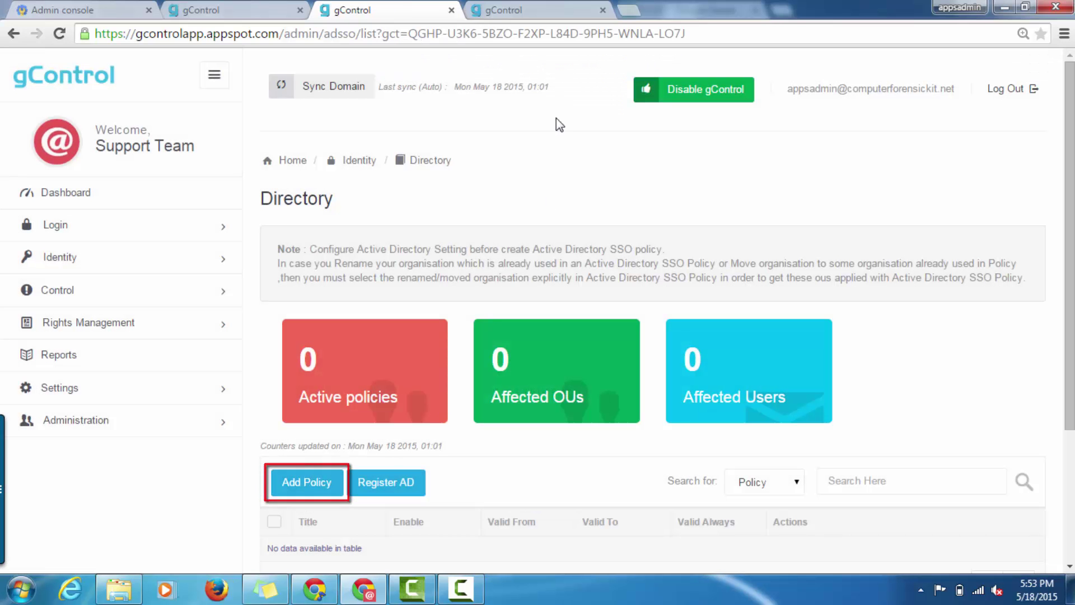
left_click(531, 9)
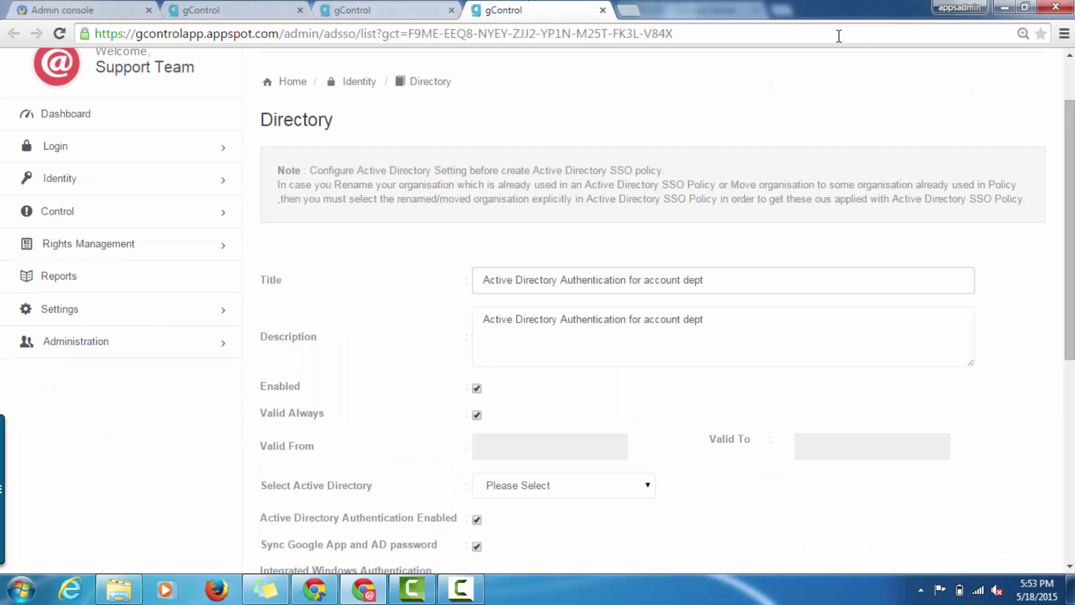
left_click_drag(1069, 129, 1072, 254)
left_click(791, 136)
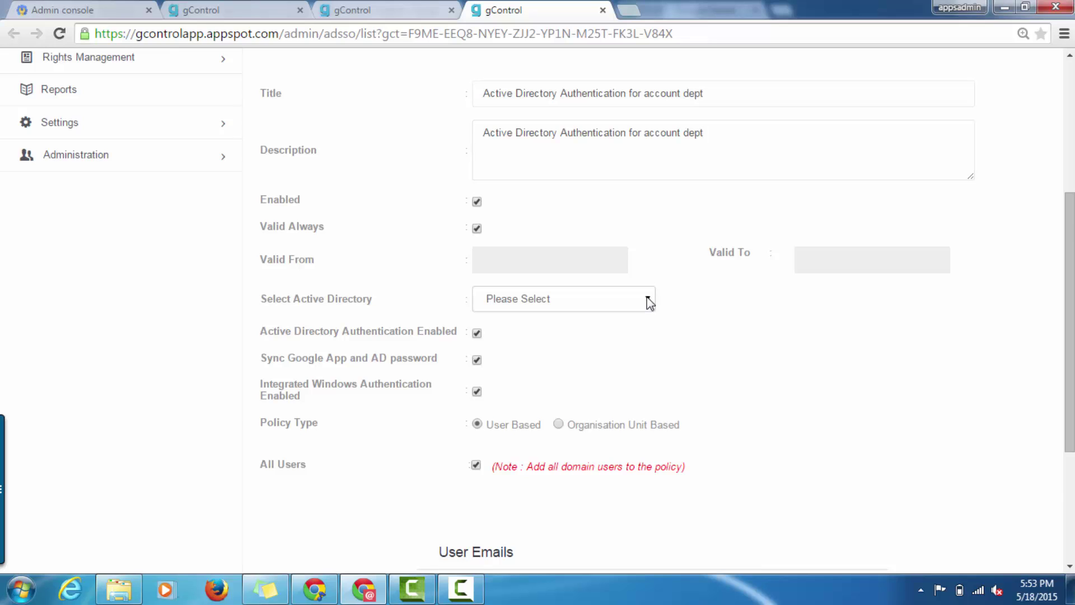
scroll(568, 294, "down", 1)
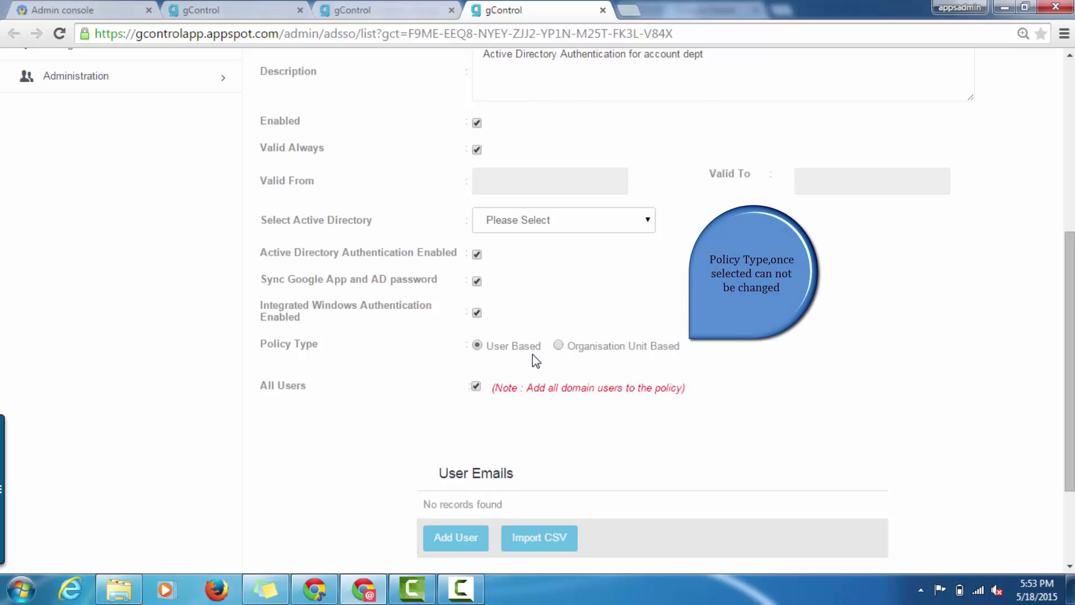
- Try the Organisation Unit Based policy type, return to User Based, and switch All Users off and back on
left_click(559, 347)
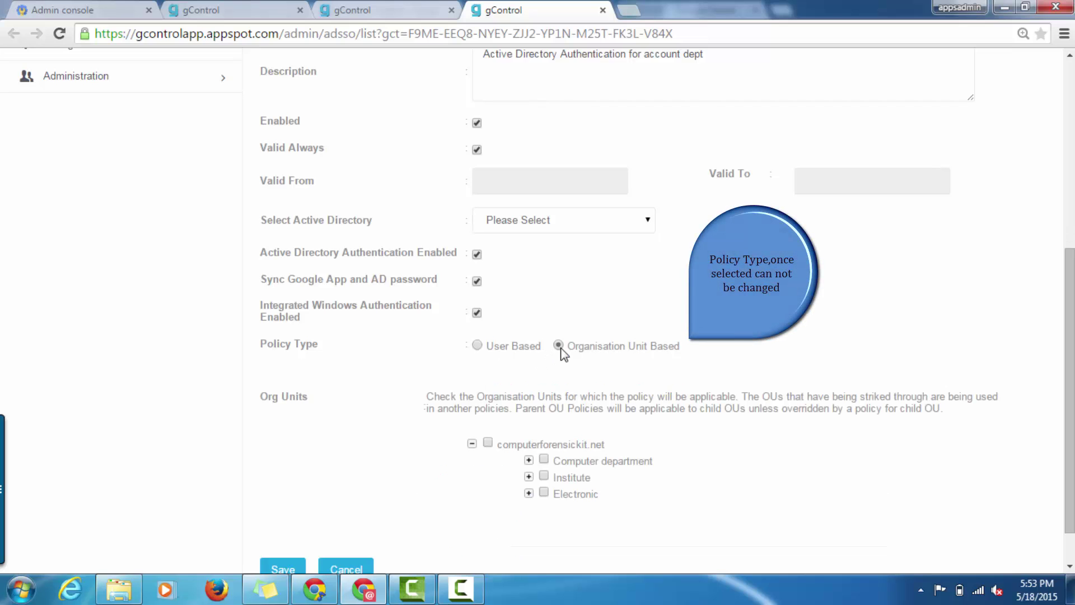
left_click(479, 346)
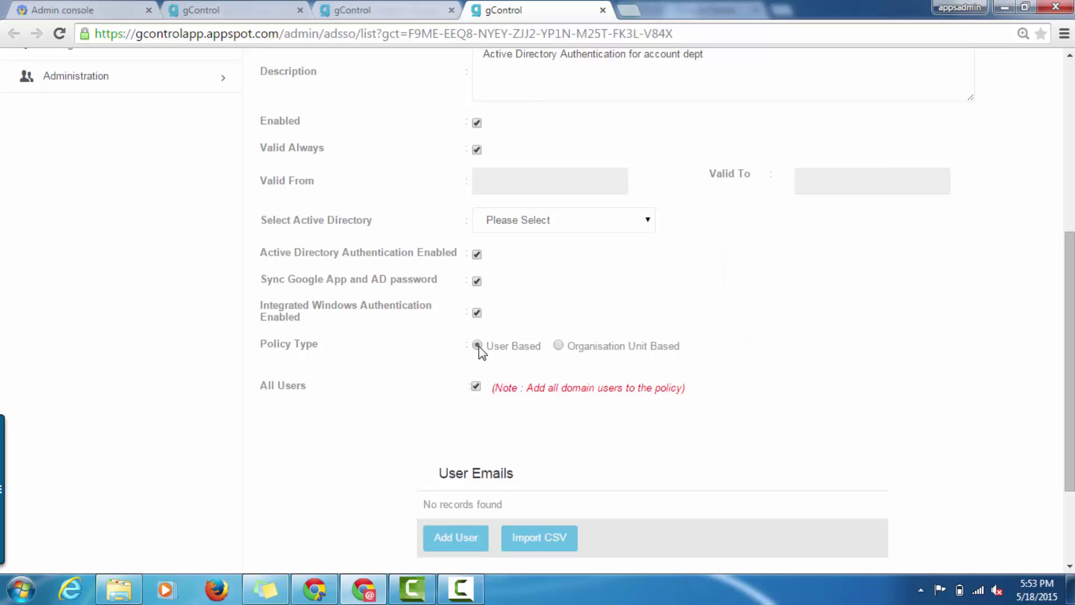
scroll(480, 351, "down", 3)
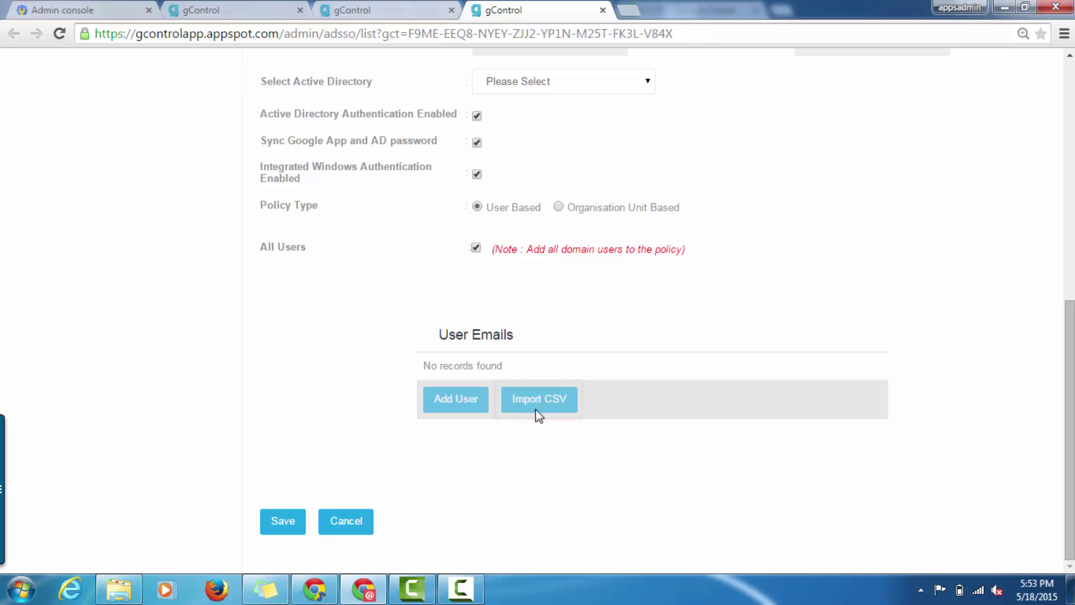
left_click(476, 248)
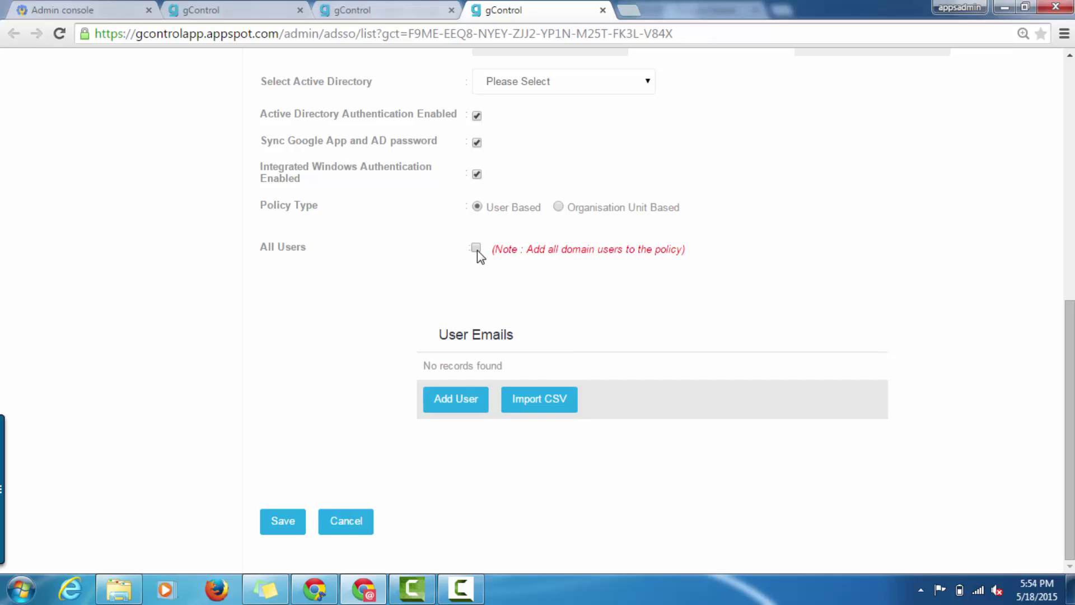
left_click(476, 248)
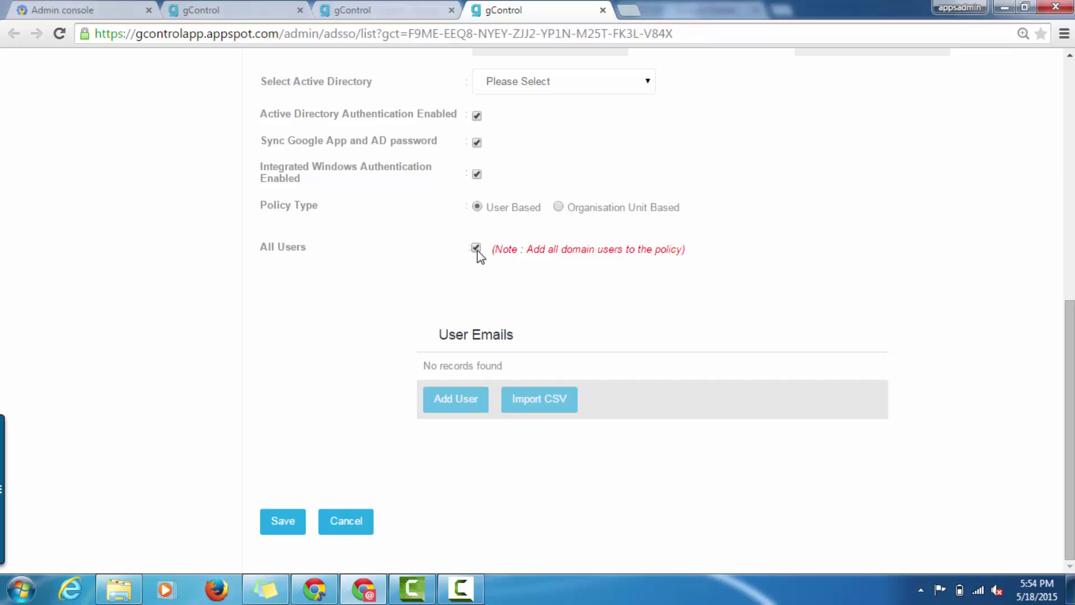
- Make the policy Organisation Unit Based and apply it to the Computer department with its Student and Staff units
left_click(558, 208)
scroll(557, 211, "up", 2)
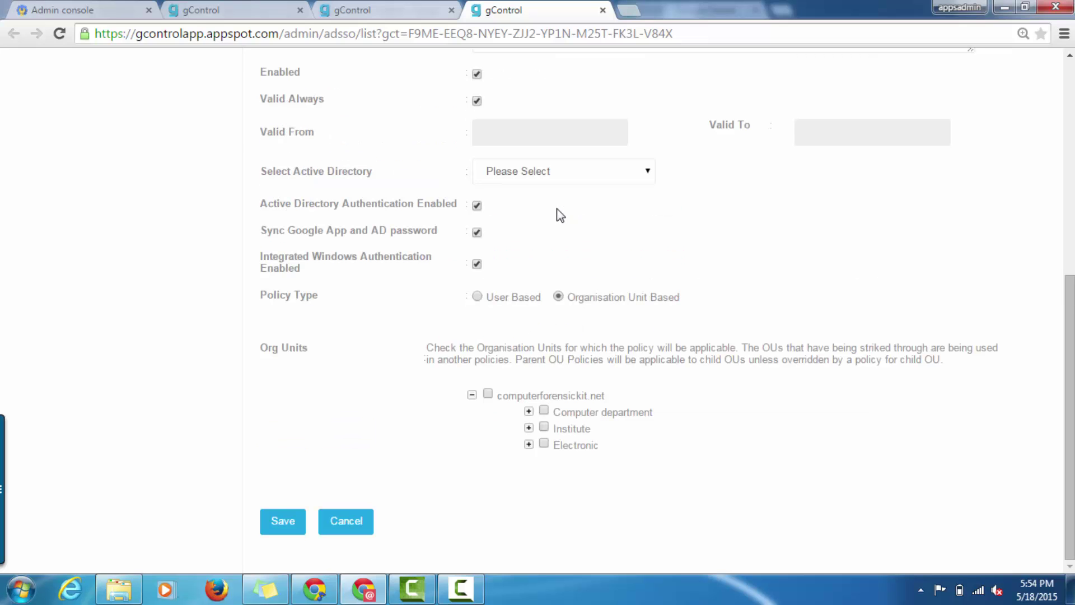
left_click(546, 410)
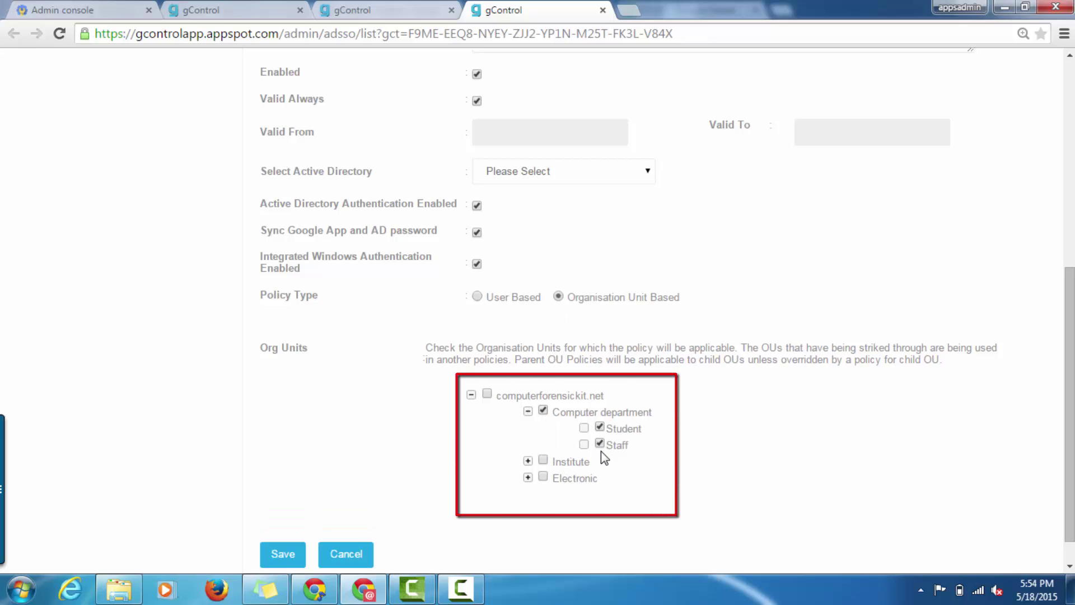
scroll(601, 451, "down", 1)
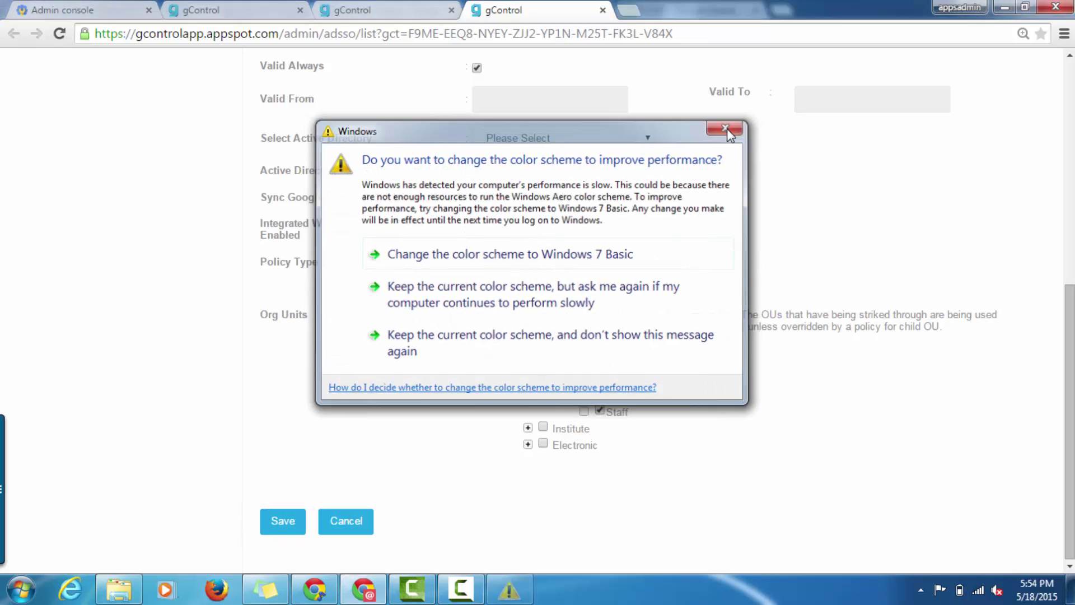
left_click(726, 131)
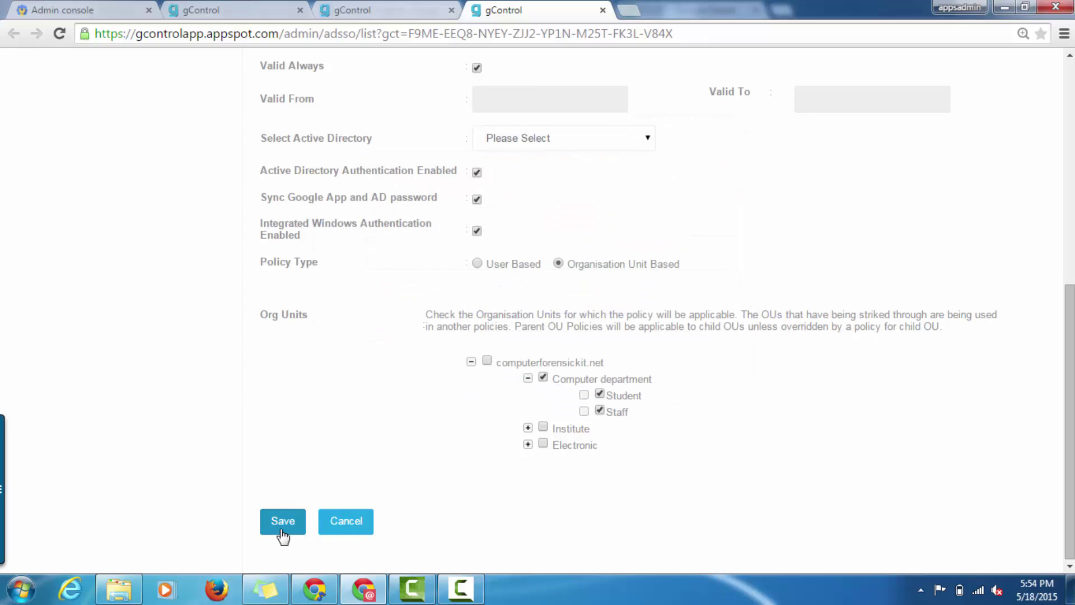